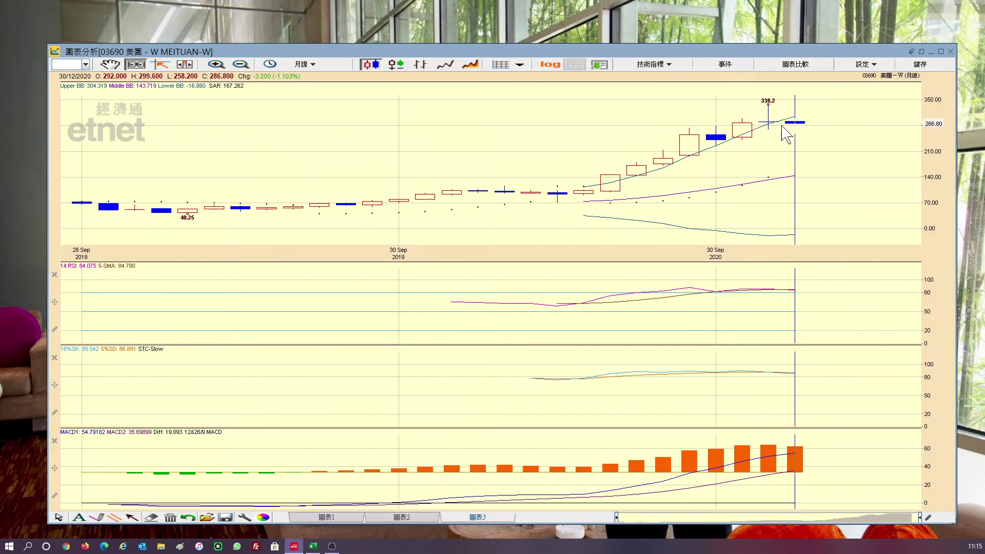
- Inspect the November and December 2020 candles on Meituan's monthly chart and close the chart window
{"action": "key", "text": "Left"}
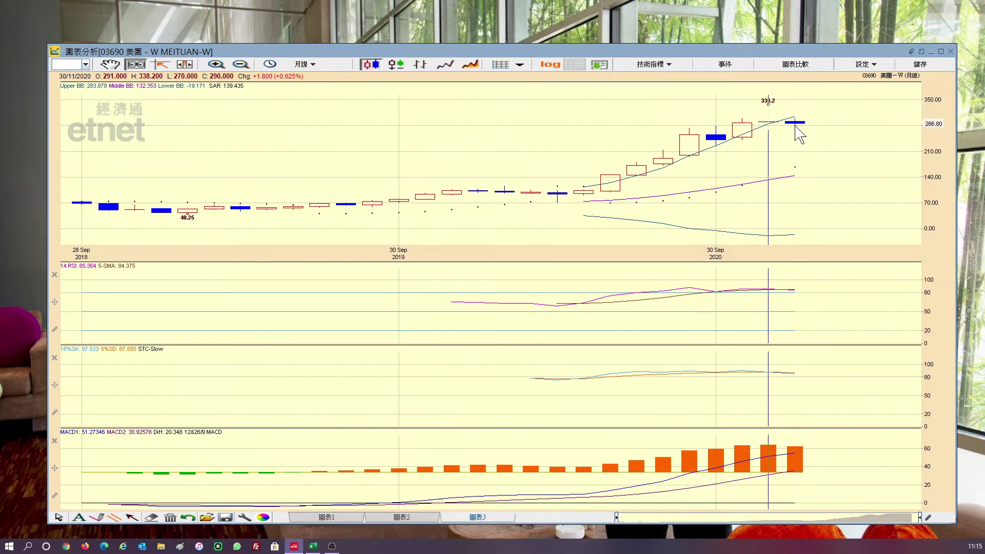
{"action": "key", "text": "Right"}
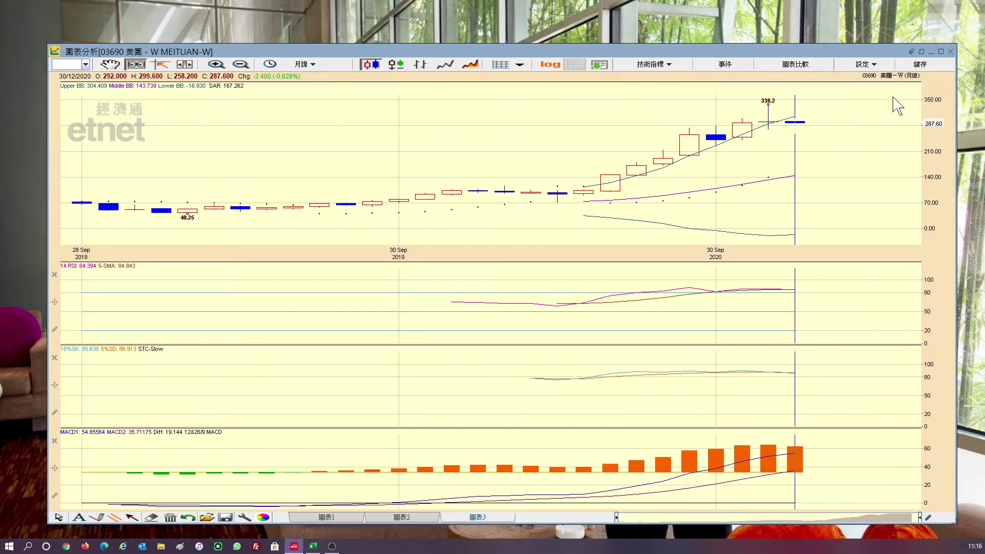
{"action": "left_click", "coordinate": [950, 52]}
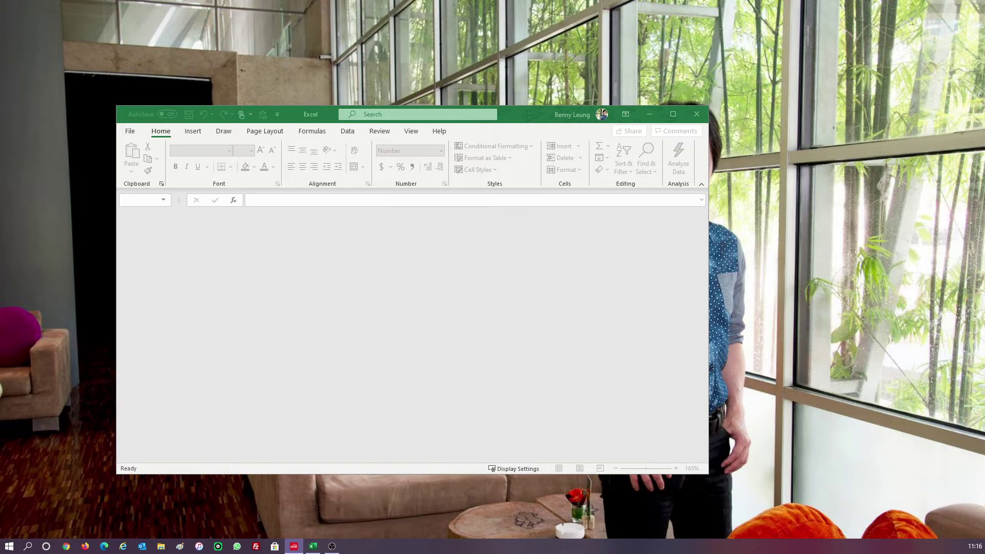
- In Excel, open Index_Weighting.xlsm from the Routine folder, updating its external links and continuing past any that cannot be updated
{"action": "left_click", "coordinate": [125, 132]}
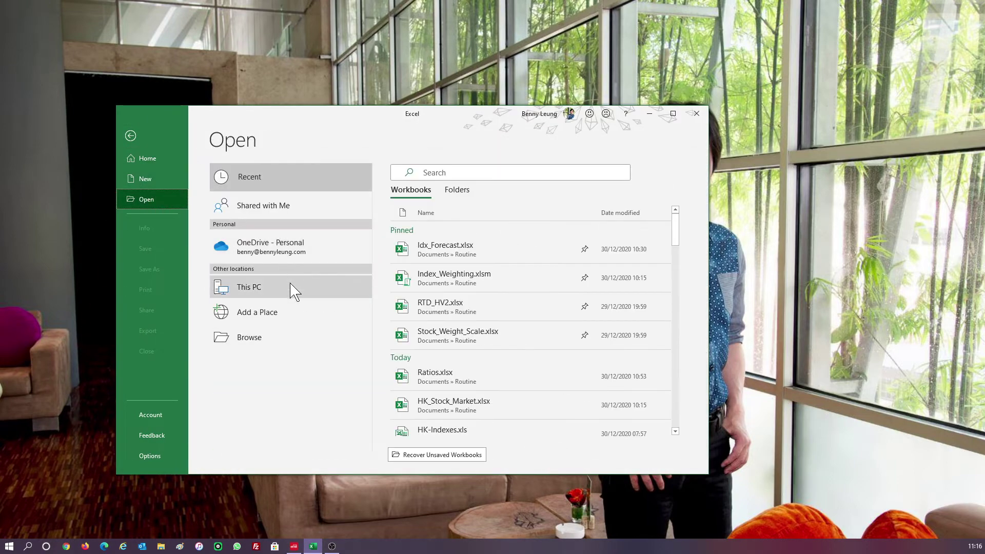
{"action": "left_click", "coordinate": [296, 336]}
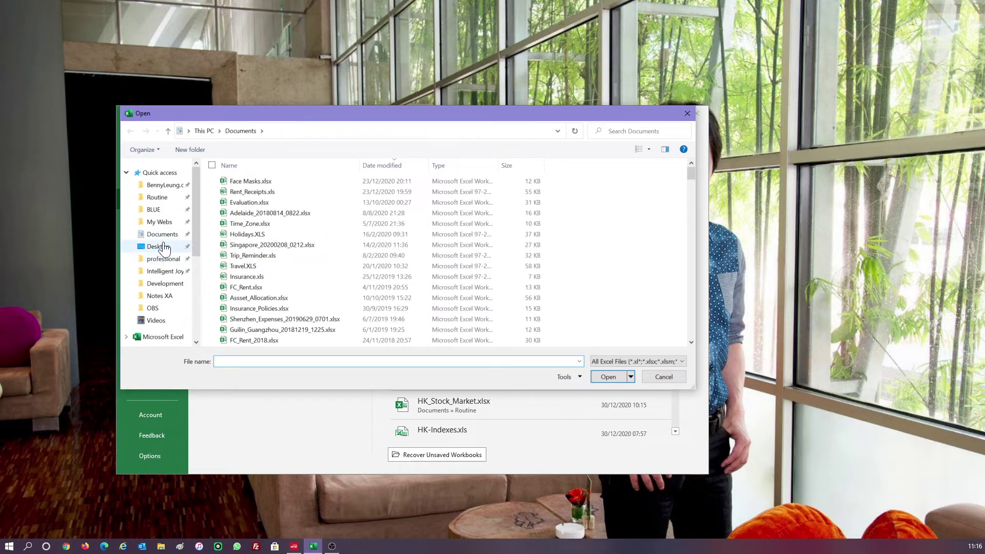
{"action": "left_click", "coordinate": [171, 201]}
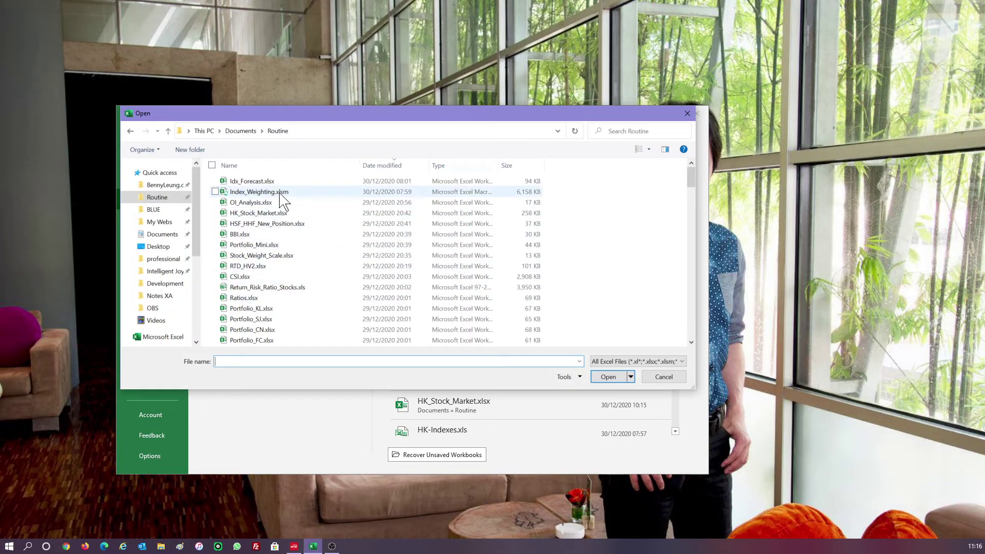
{"action": "key", "text": "Escape"}
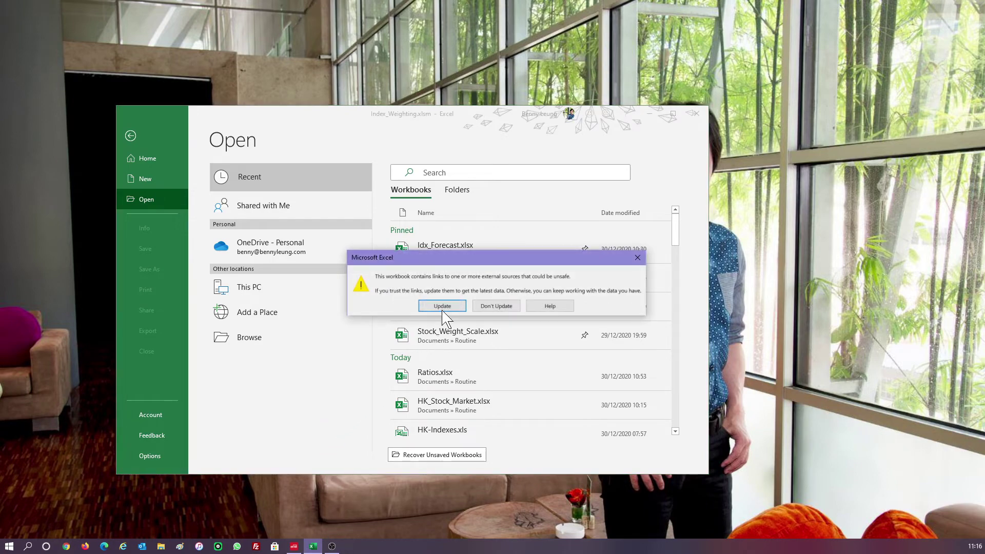
{"action": "left_click", "coordinate": [442, 307]}
{"action": "left_click", "coordinate": [401, 314]}
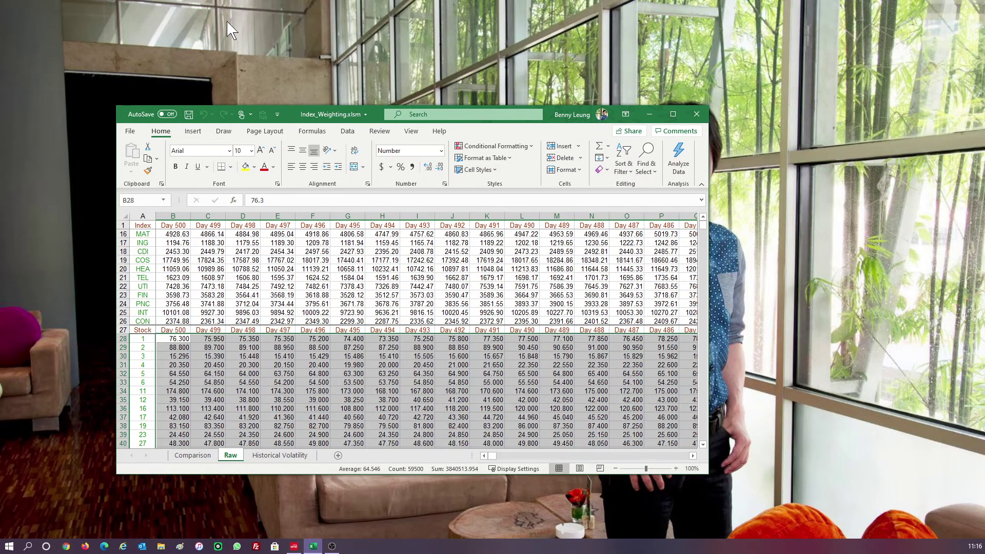
- Open the workbook HK_Stock_Market.xlsx, continuing without updating the links that are unavailable
{"action": "left_click", "coordinate": [130, 132]}
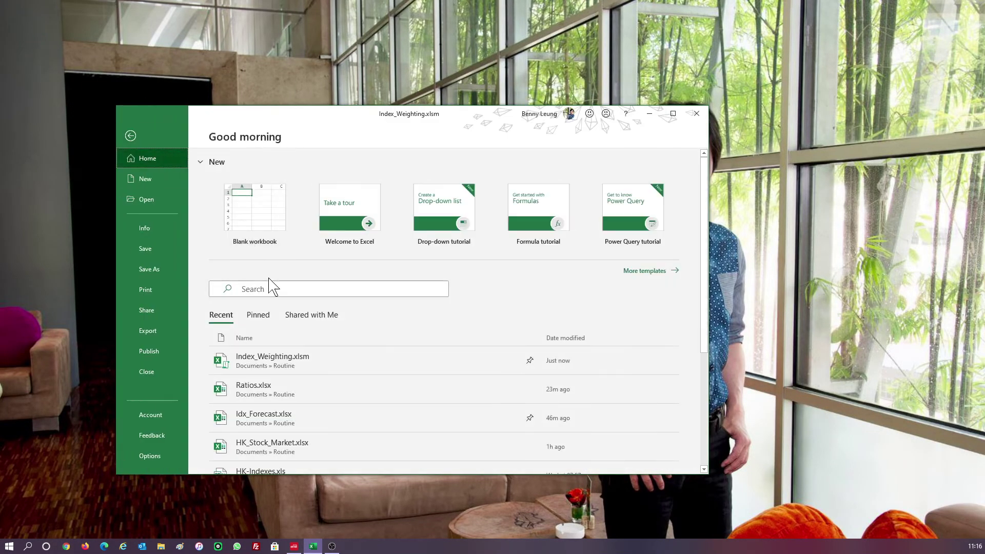
{"action": "key", "text": "Escape"}
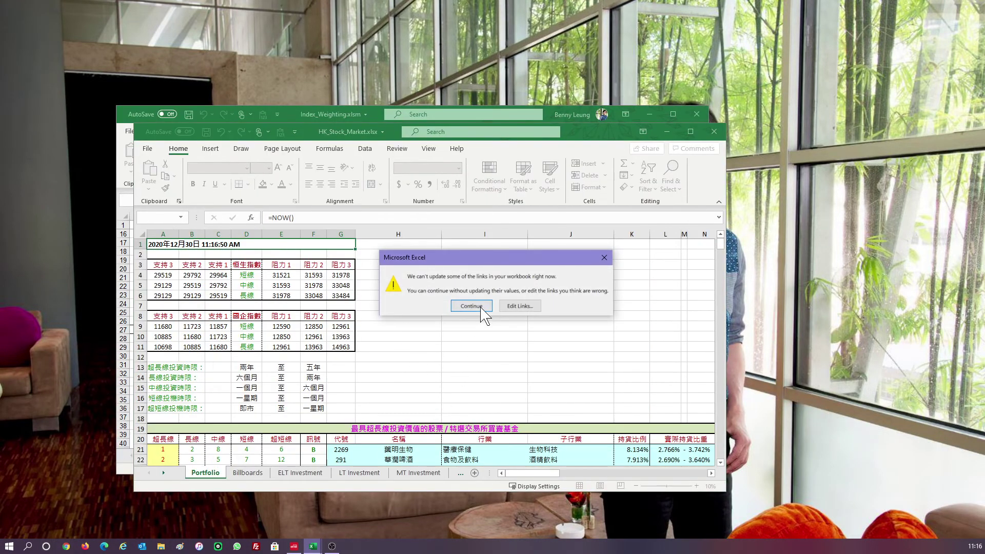
{"action": "left_click", "coordinate": [474, 306]}
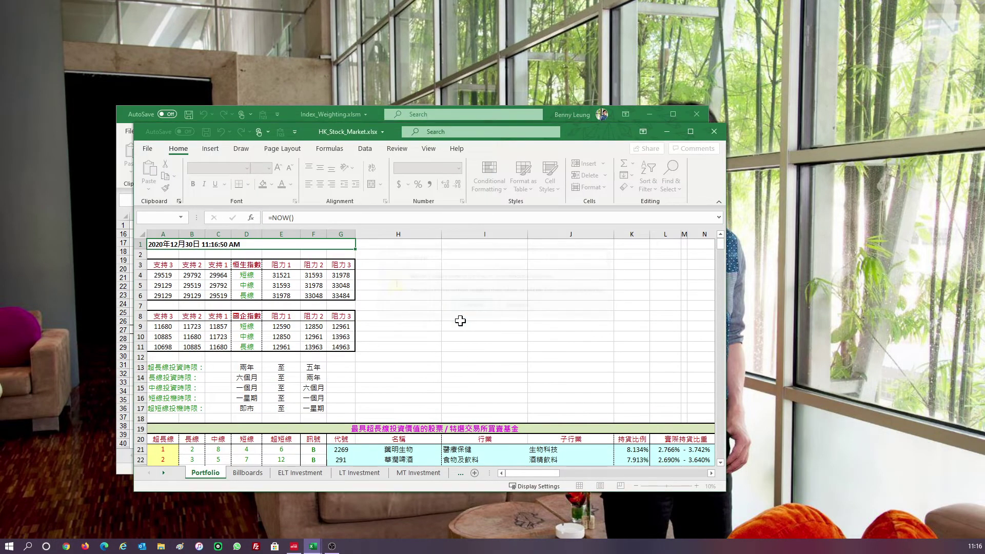
- On the MT Investment sheet, colour the text of the six top-ranked stocks in J6:M11 red
{"action": "left_click", "coordinate": [413, 474]}
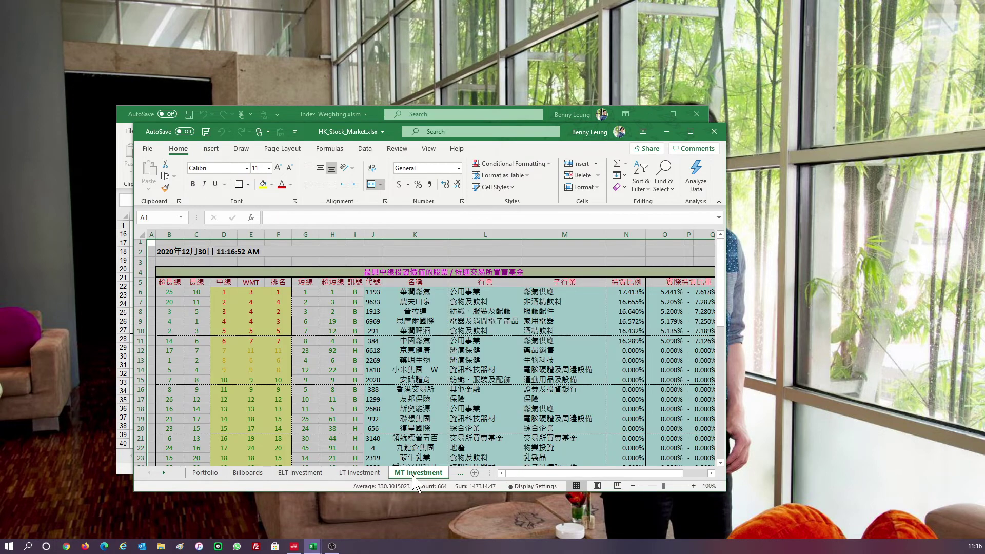
{"action": "left_click", "coordinate": [334, 350]}
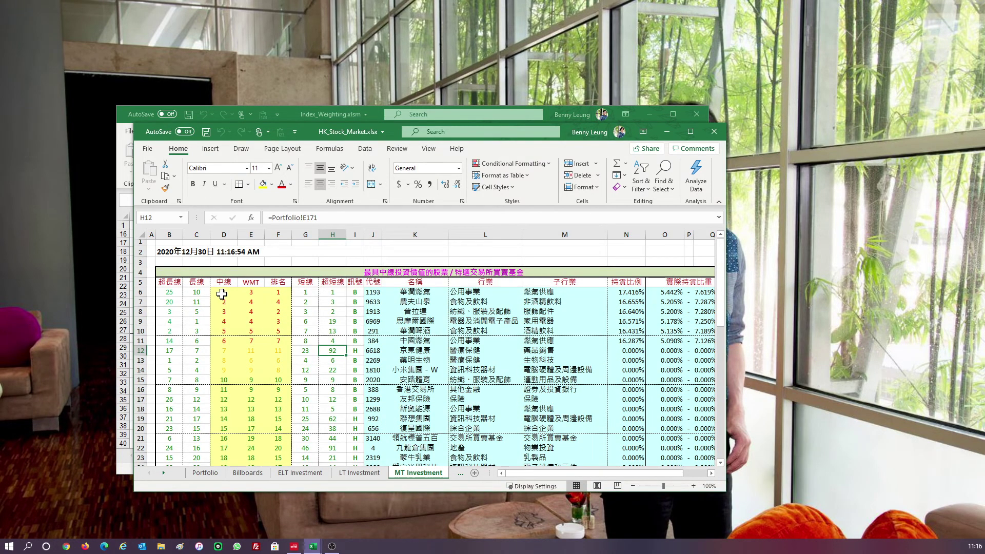
{"action": "left_click_drag", "start_coordinate": [221, 294], "coordinate": [473, 340]}
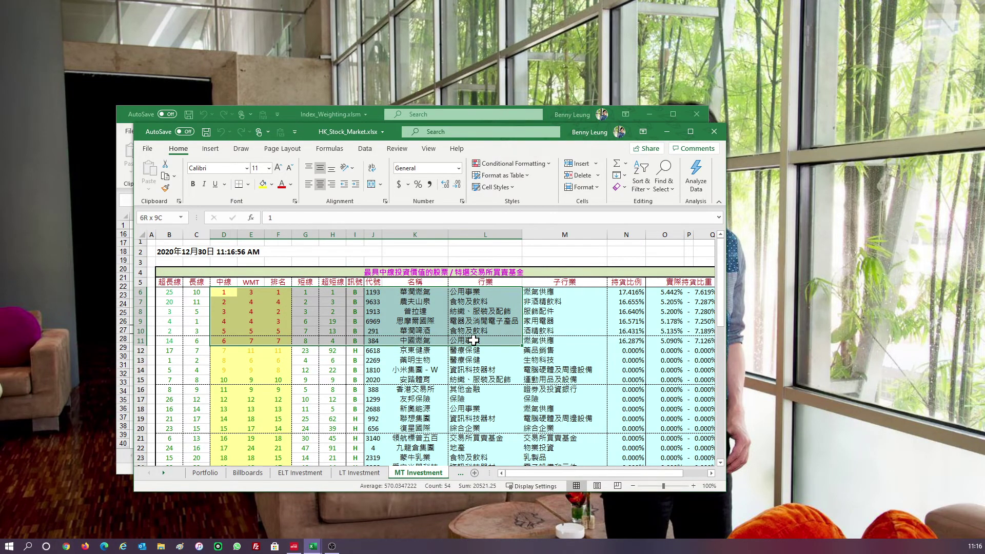
{"action": "left_click_drag", "start_coordinate": [476, 340], "coordinate": [517, 338]}
{"action": "left_click_drag", "start_coordinate": [374, 291], "coordinate": [590, 344]}
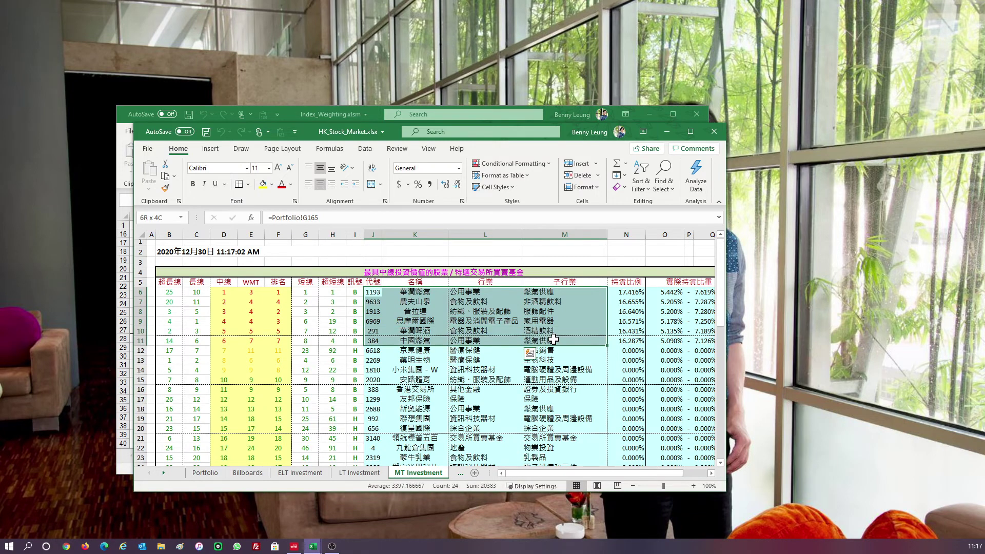
{"action": "left_click", "coordinate": [280, 184]}
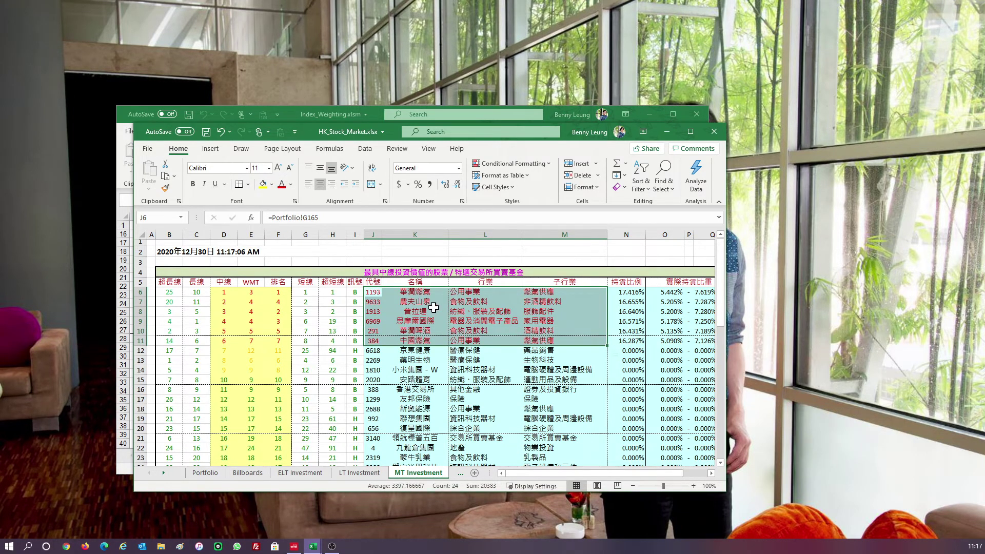
{"action": "left_click", "coordinate": [369, 369]}
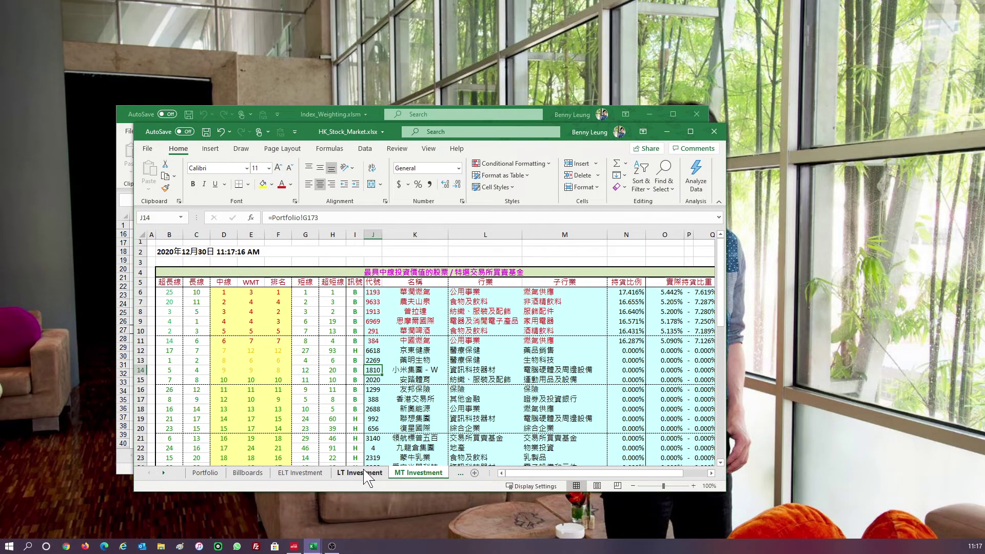
{"action": "left_click", "coordinate": [408, 351]}
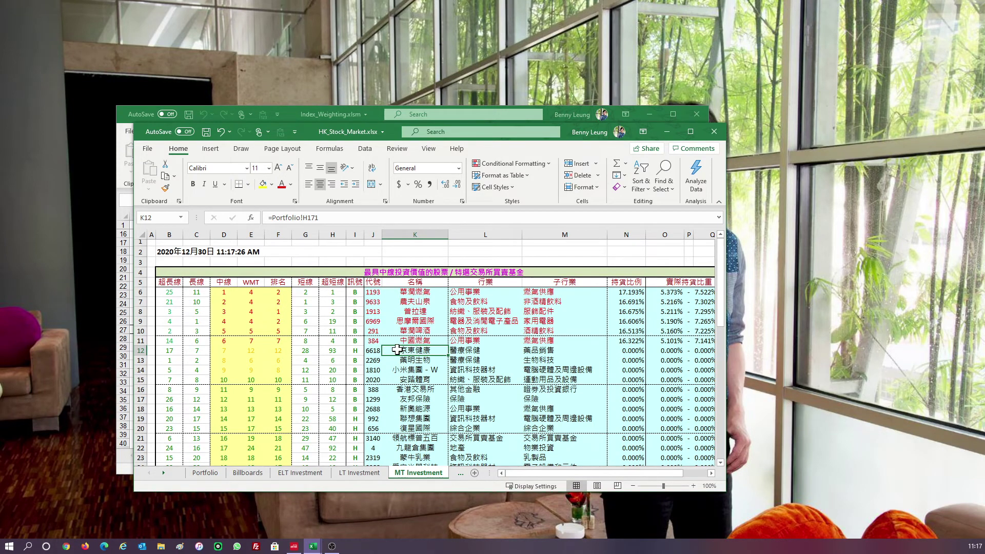
- On the LT Investment sheet, colour the text of the stocks in J6:M13 red and widen the workbook window to show column Q fully
{"action": "left_click", "coordinate": [364, 473]}
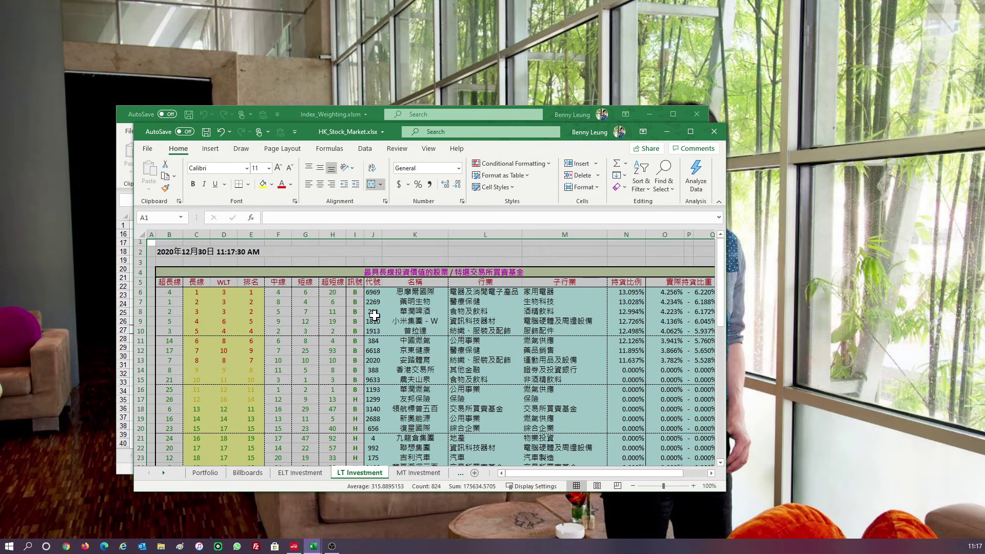
{"action": "left_click_drag", "start_coordinate": [373, 293], "coordinate": [539, 364]}
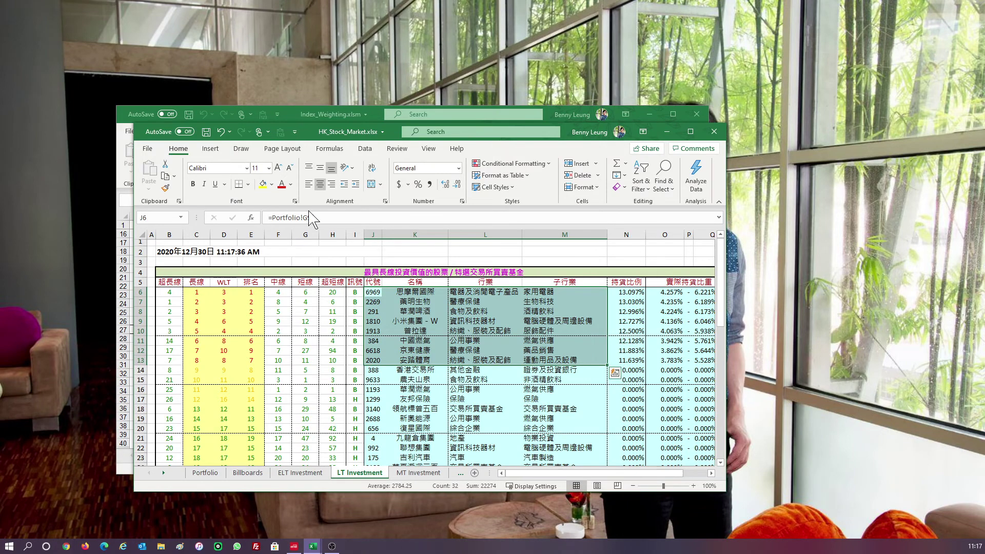
{"action": "left_click", "coordinate": [331, 320]}
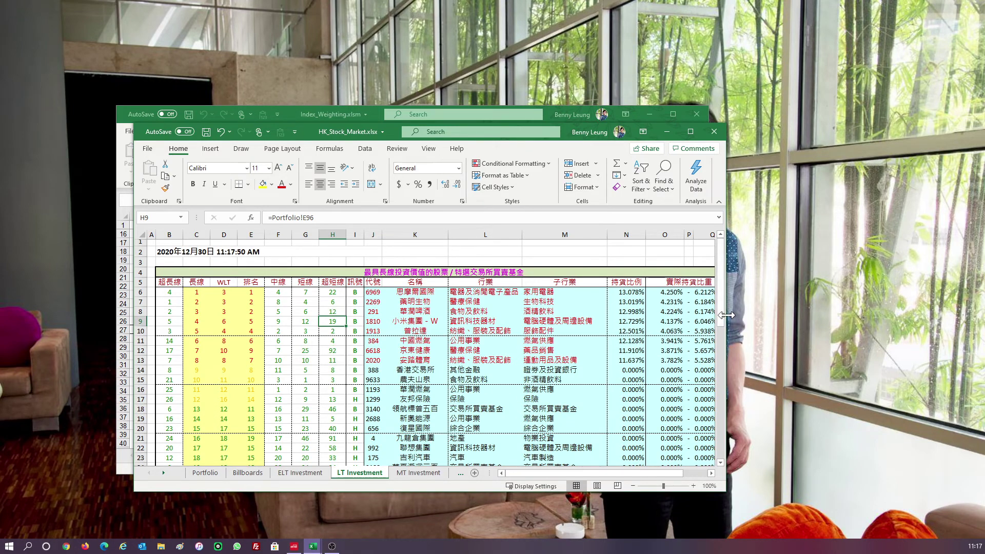
{"action": "left_click_drag", "start_coordinate": [725, 311], "coordinate": [753, 318]}
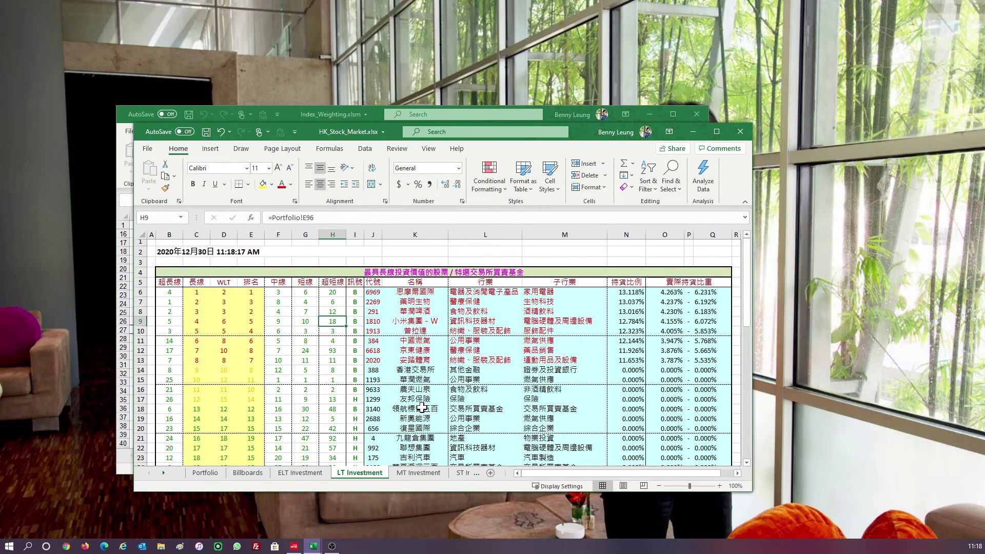
- Examine the signals, codes, names and industries of the top ten long-term stocks in rows 6 to 15 of the LT Investment sheet
{"action": "left_click", "coordinate": [374, 291]}
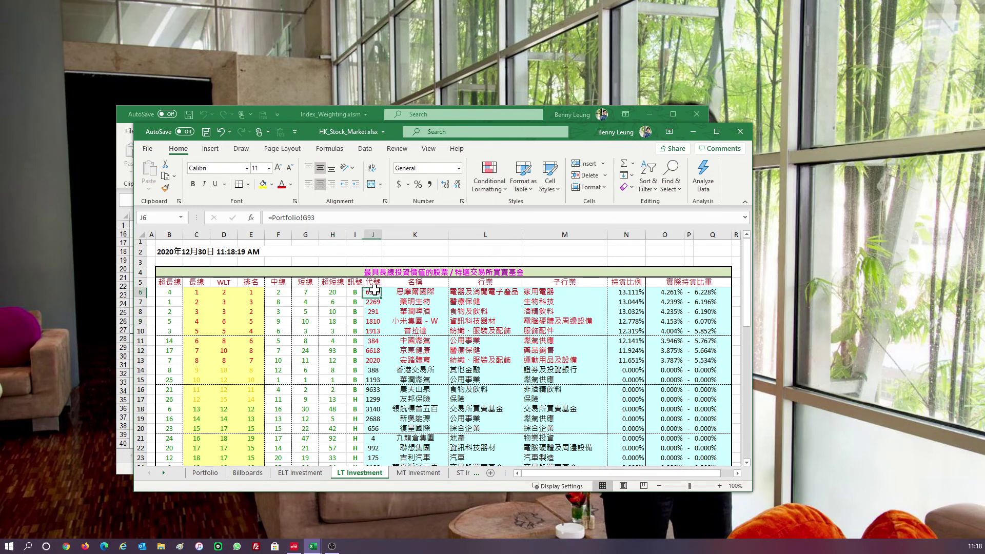
{"action": "left_click_drag", "start_coordinate": [374, 291], "coordinate": [545, 360]}
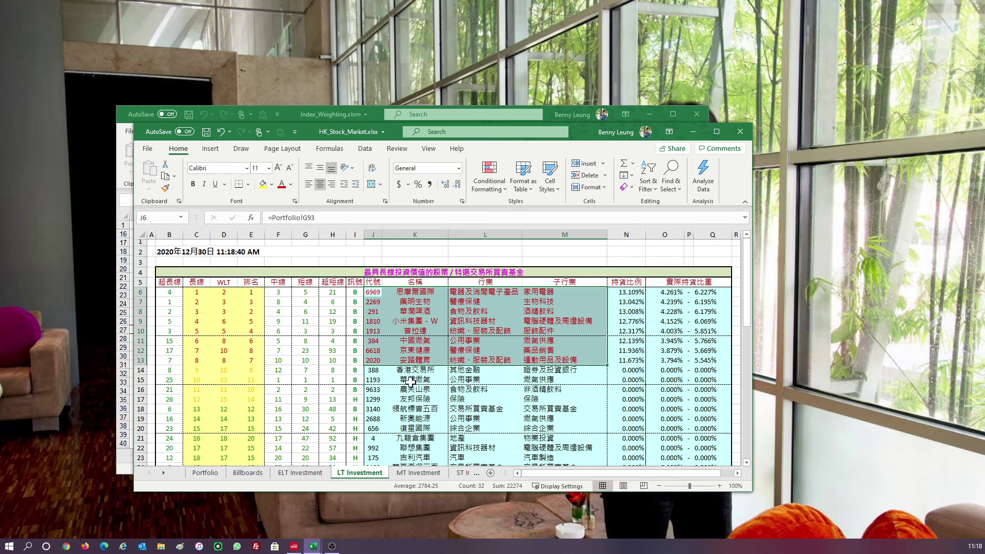
{"action": "left_click_drag", "start_coordinate": [369, 294], "coordinate": [408, 378]}
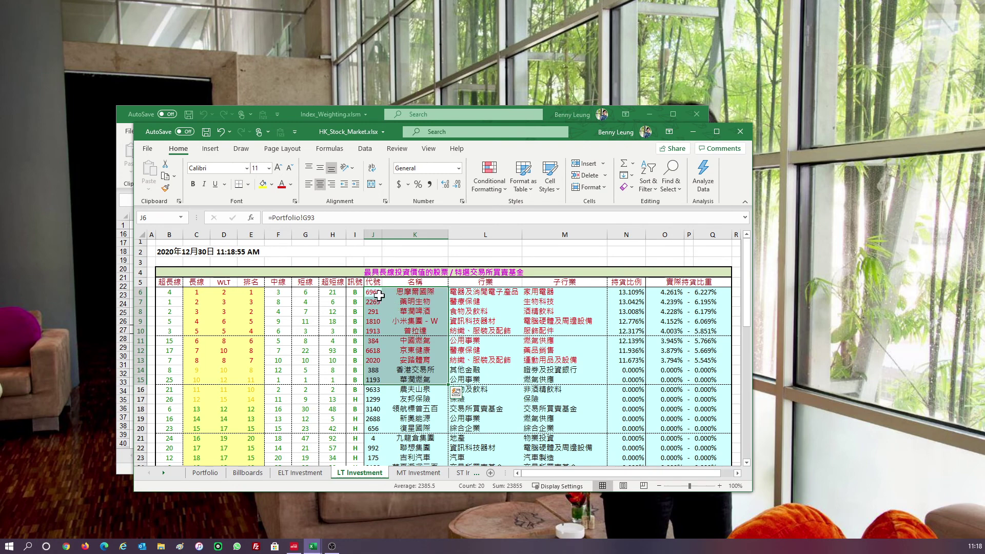
{"action": "left_click_drag", "start_coordinate": [376, 293], "coordinate": [421, 384]}
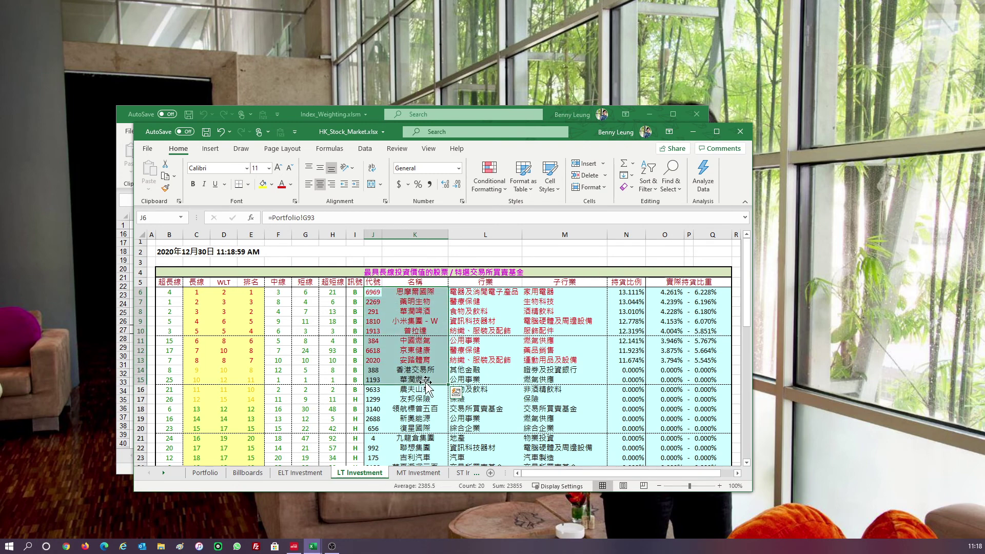
{"action": "left_click", "coordinate": [478, 378]}
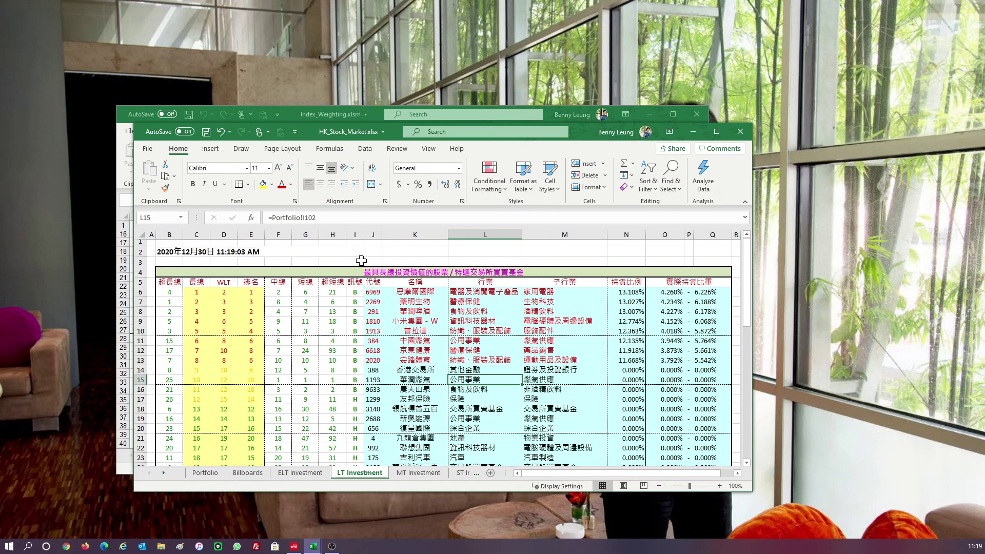
{"action": "left_click_drag", "start_coordinate": [358, 260], "coordinate": [484, 388]}
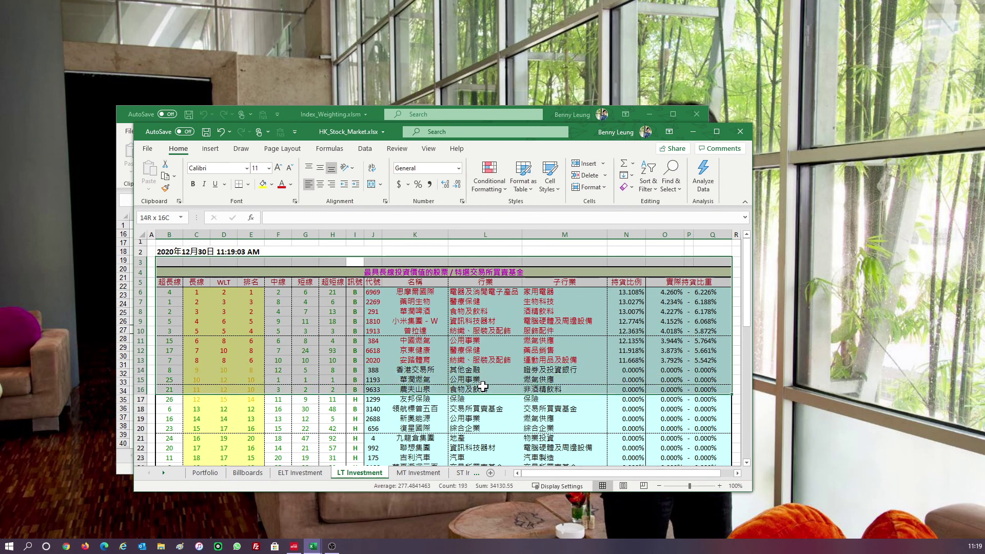
{"action": "left_click", "coordinate": [397, 300]}
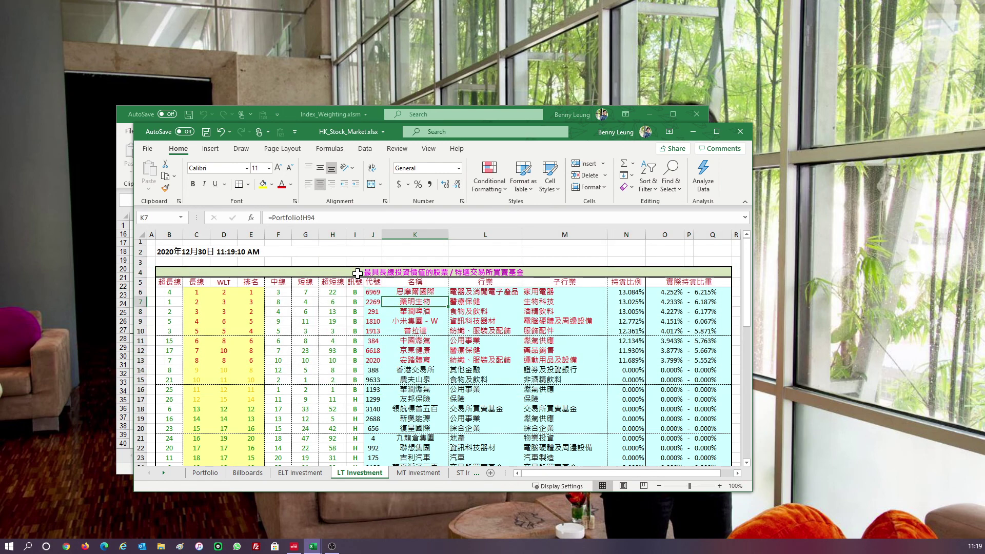
{"action": "left_click_drag", "start_coordinate": [359, 288], "coordinate": [532, 380]}
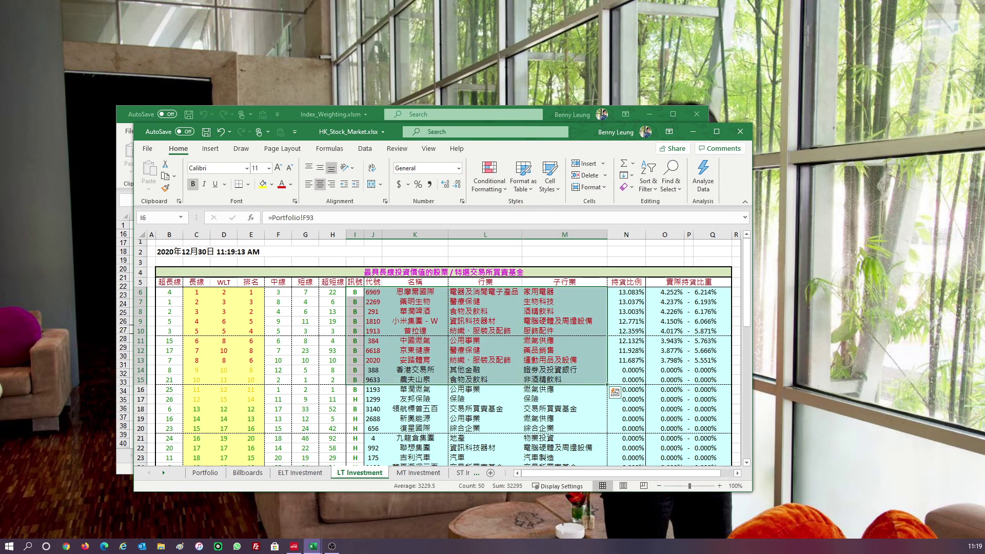